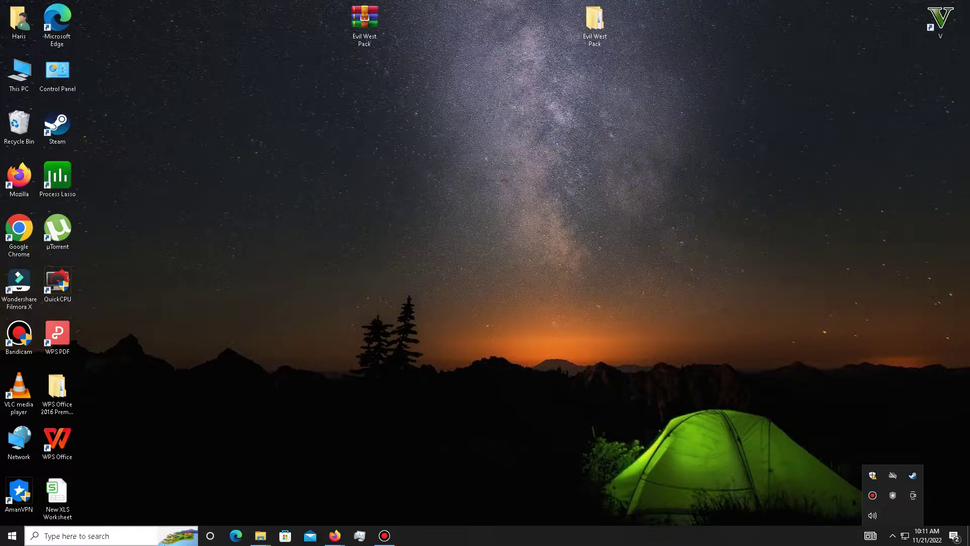
- Review Google's featured snippet of Evil West minimum PC requirements, then minimize the browser
left_click(389, 492)
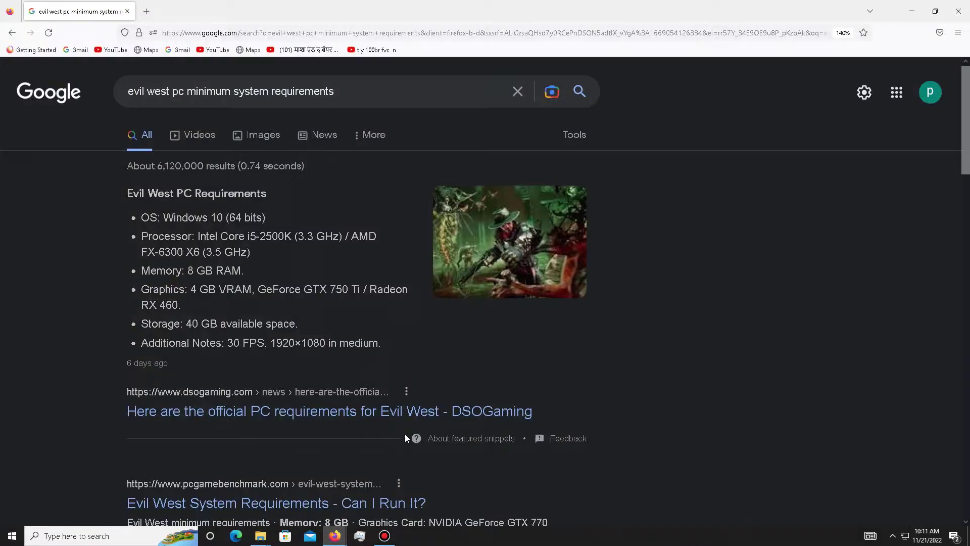
left_click(356, 94)
left_click(778, 234)
left_click(911, 11)
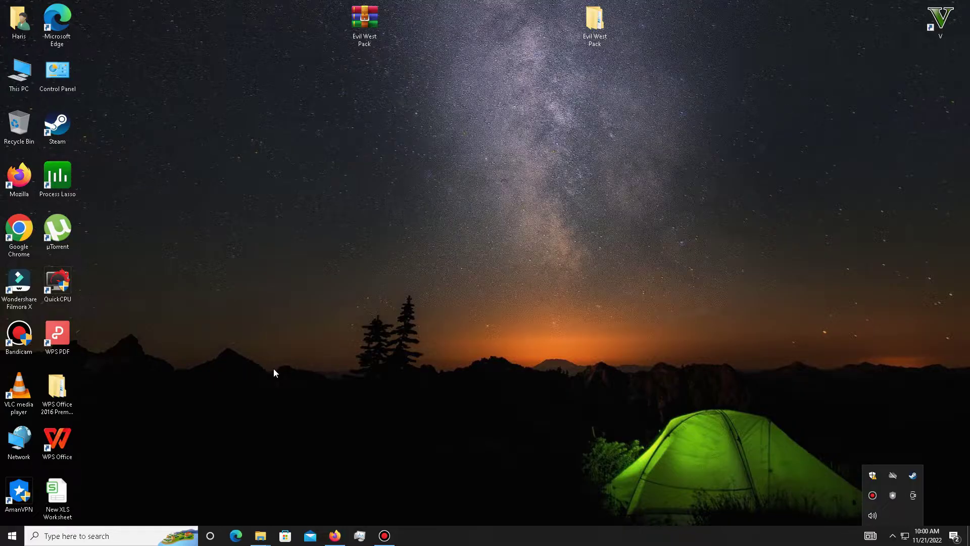
- Refresh the desktop and open Settings > Privacy > Background apps to confirm it's Off
right_click(261, 299)
left_click(285, 346)
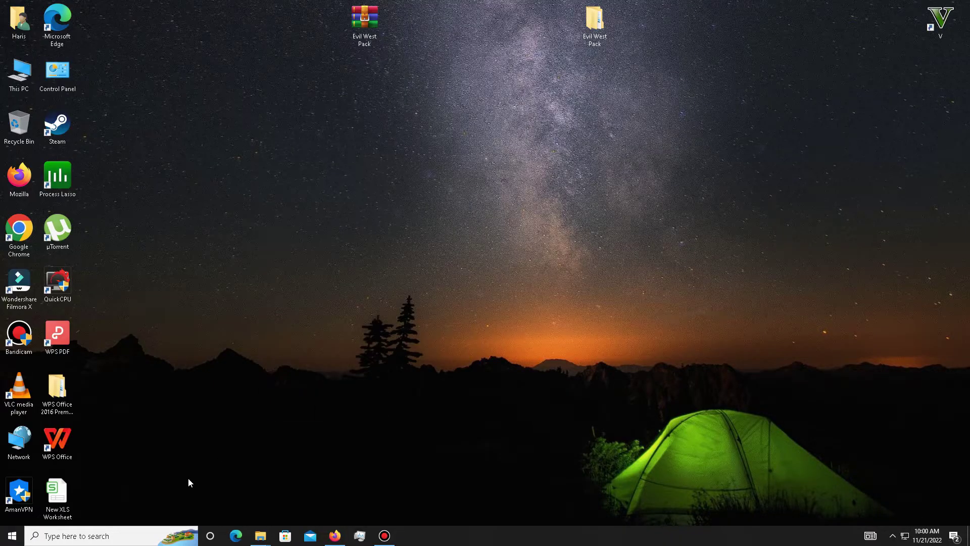
left_click(76, 536)
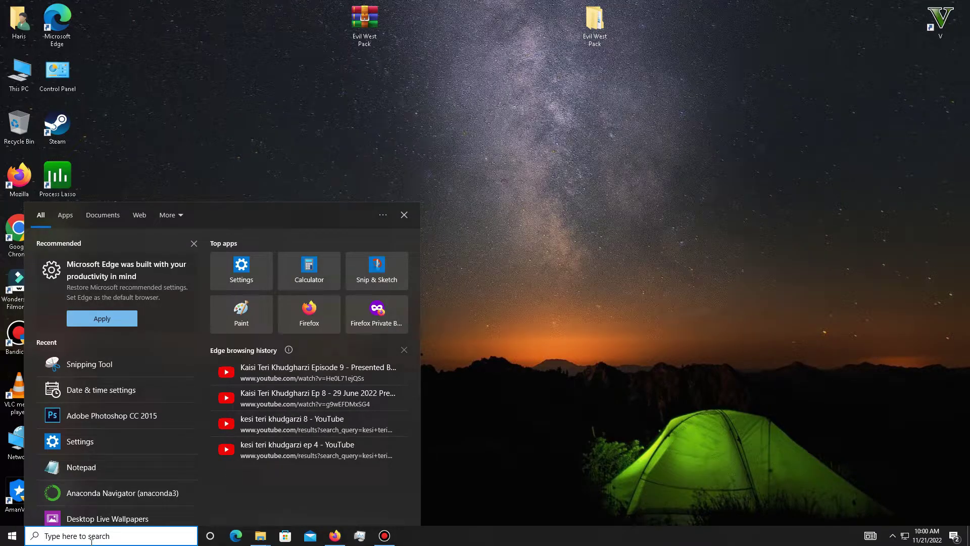
type("se")
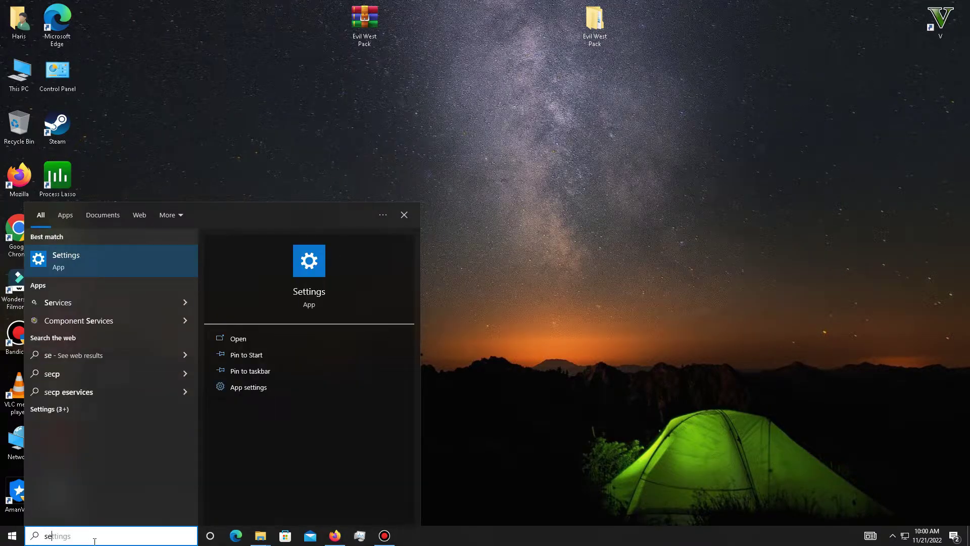
left_click(91, 255)
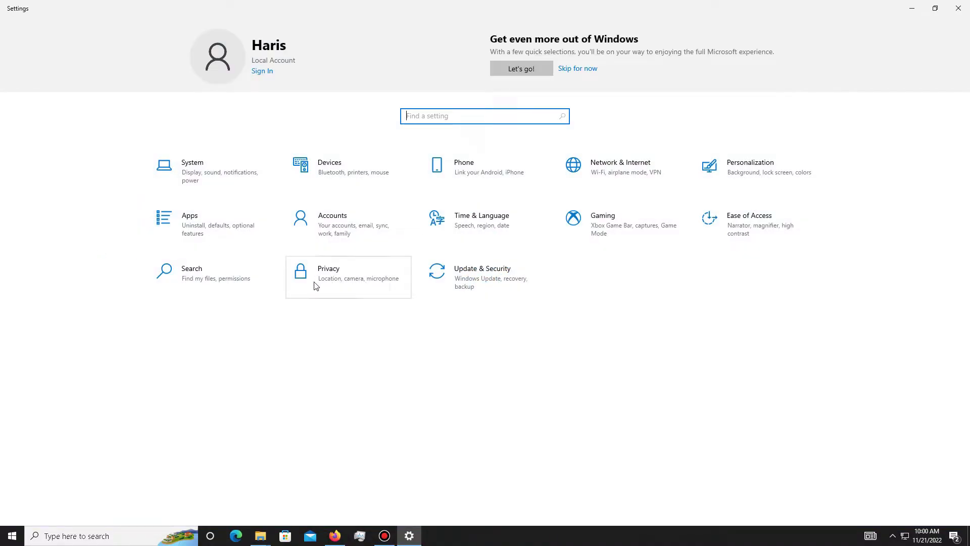
left_click(330, 280)
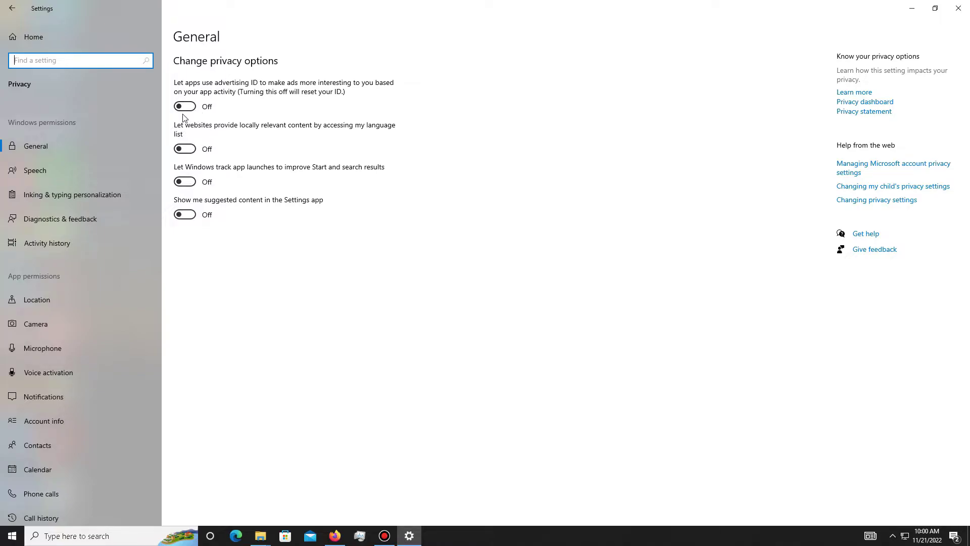
mouse_move(80, 273)
scroll(59, 258, "down", 3)
scroll(90, 269, "down", 3)
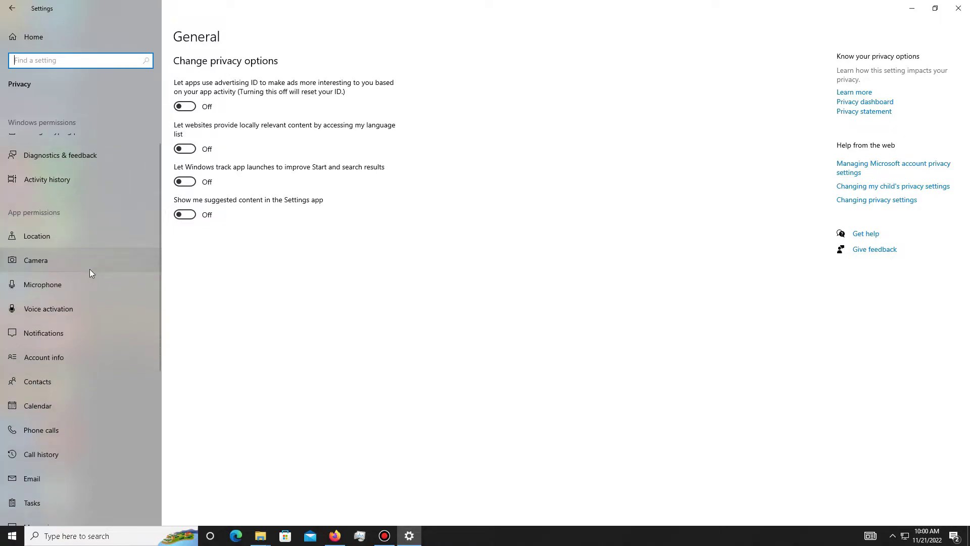
scroll(88, 262, "down", 3)
scroll(88, 261, "down", 3)
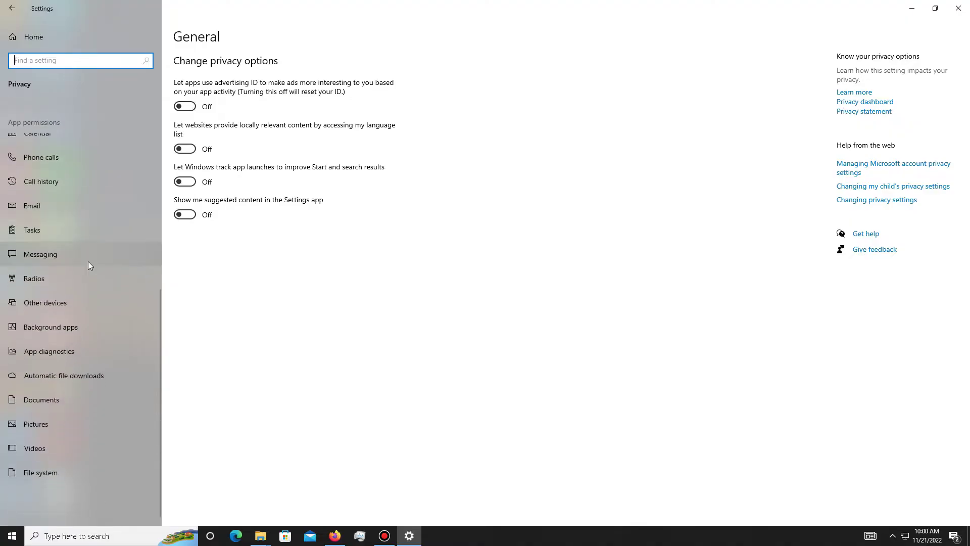
left_click(83, 331)
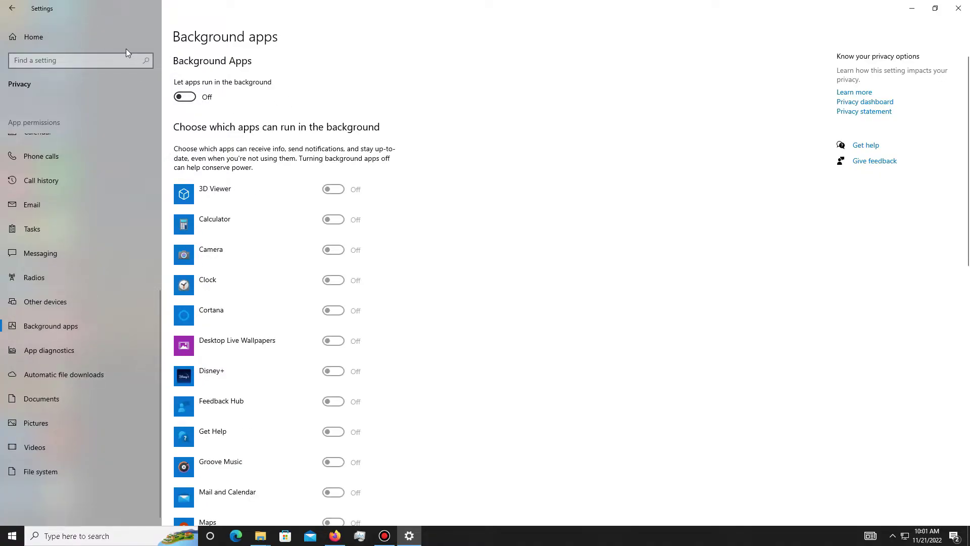
- Confirm Game Mode is On under Gaming and check Captures shows background recording off
left_click(11, 8)
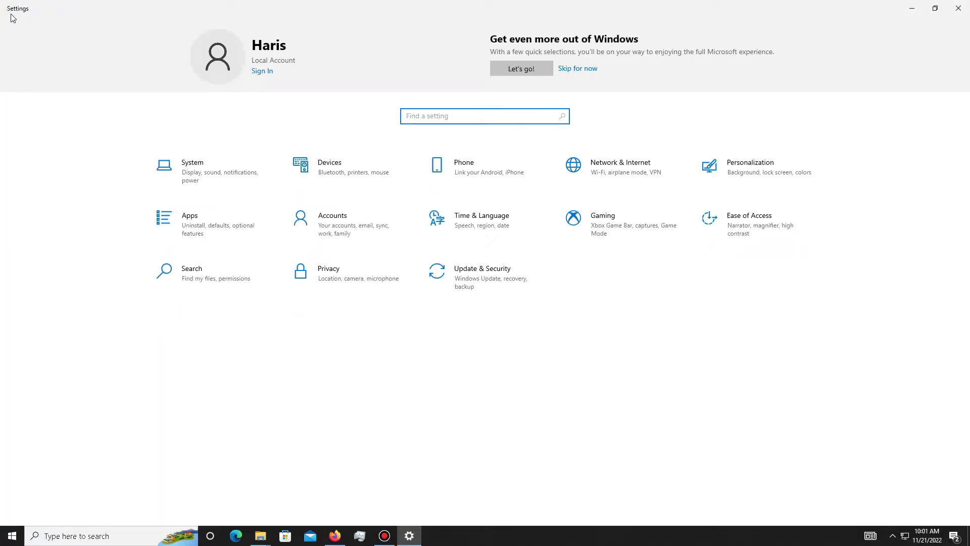
left_click(600, 227)
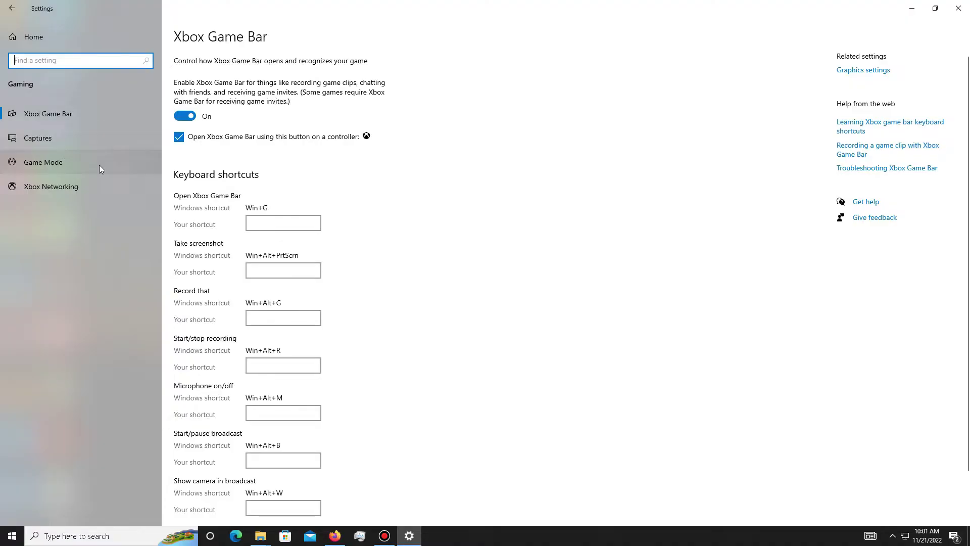
left_click(76, 167)
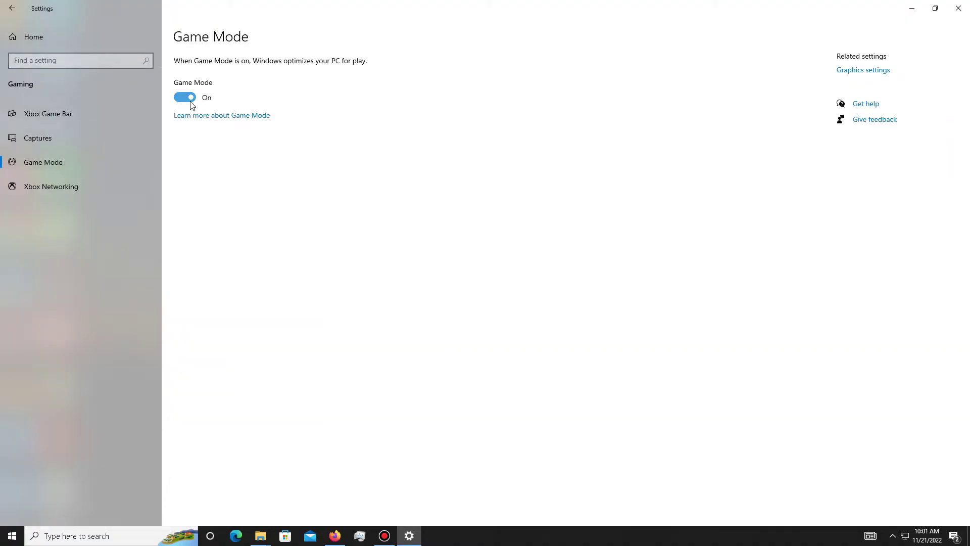
left_click(73, 139)
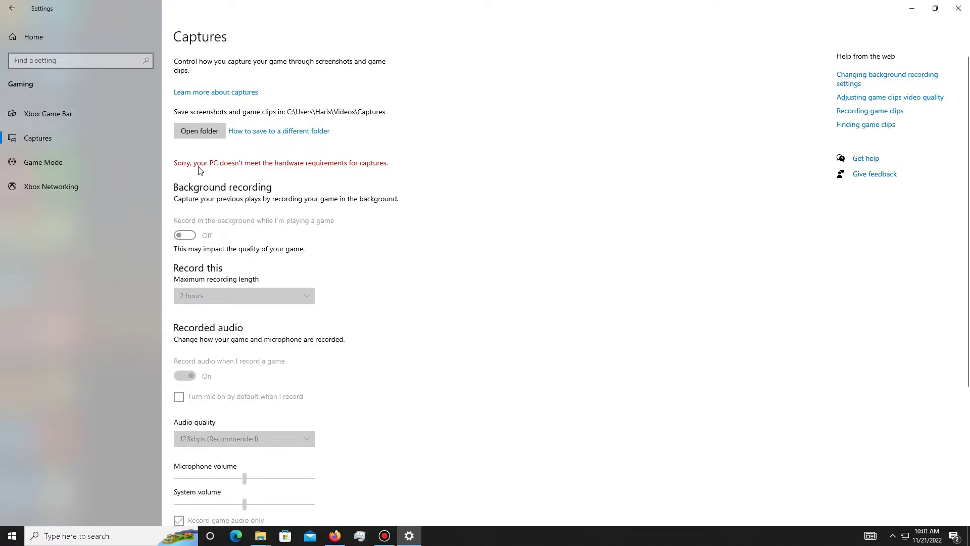
left_click(11, 8)
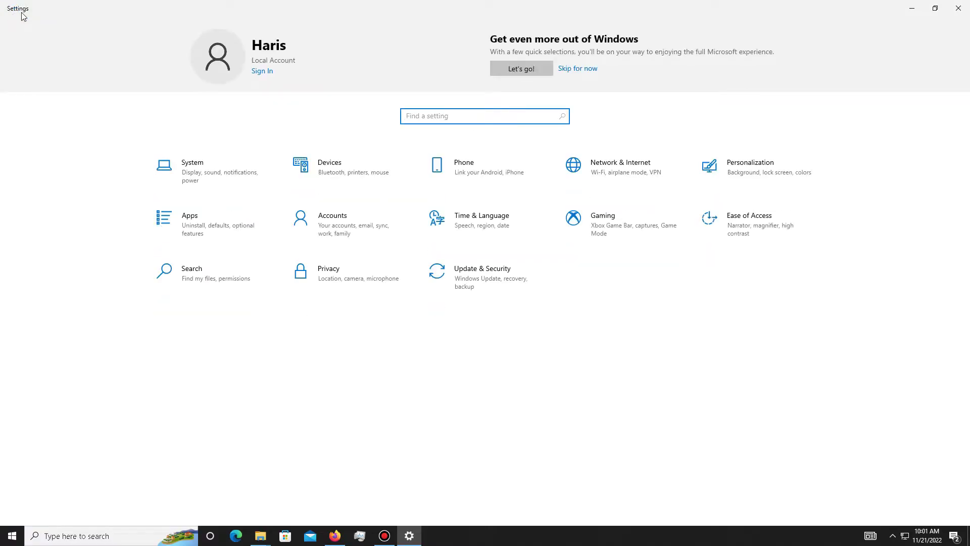
- Close Settings and open the DX folder inside the Evil West Pack folder
left_click(958, 8)
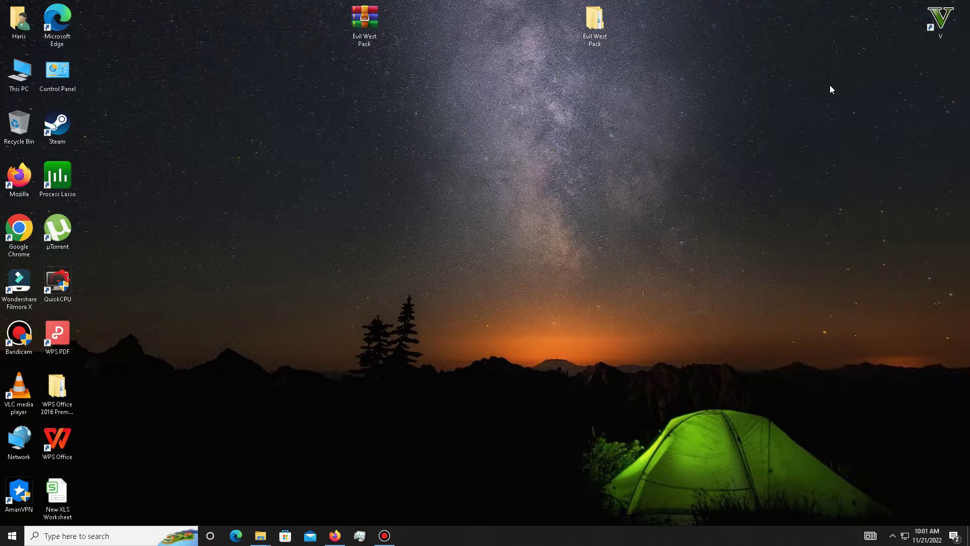
left_click_drag(282, 6, 766, 84)
left_click(322, 47)
left_click(356, 34)
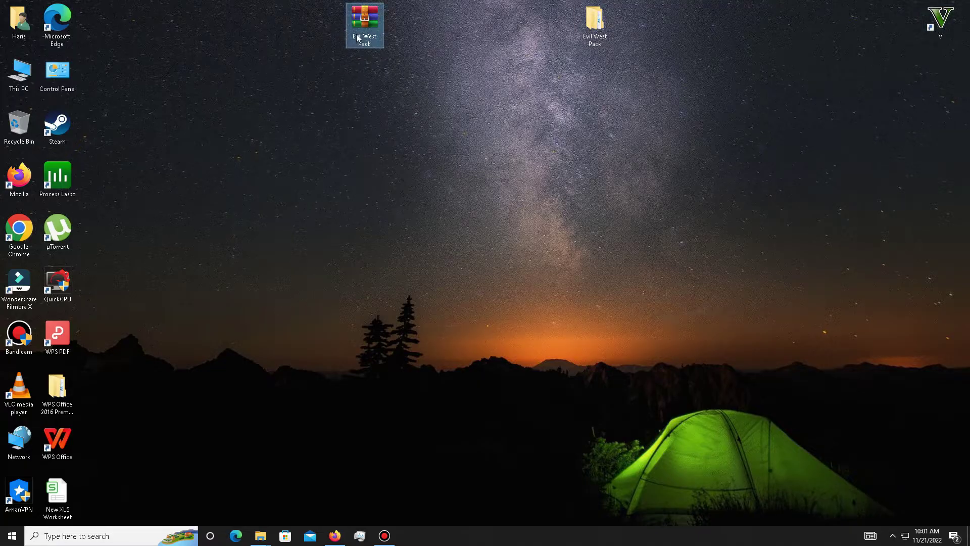
right_click(356, 34)
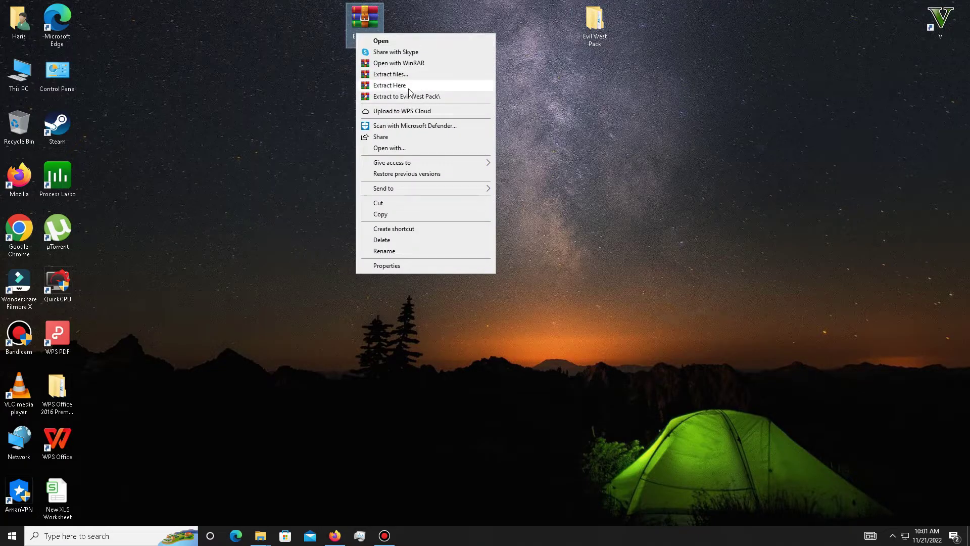
key("Escape")
double_click(595, 35)
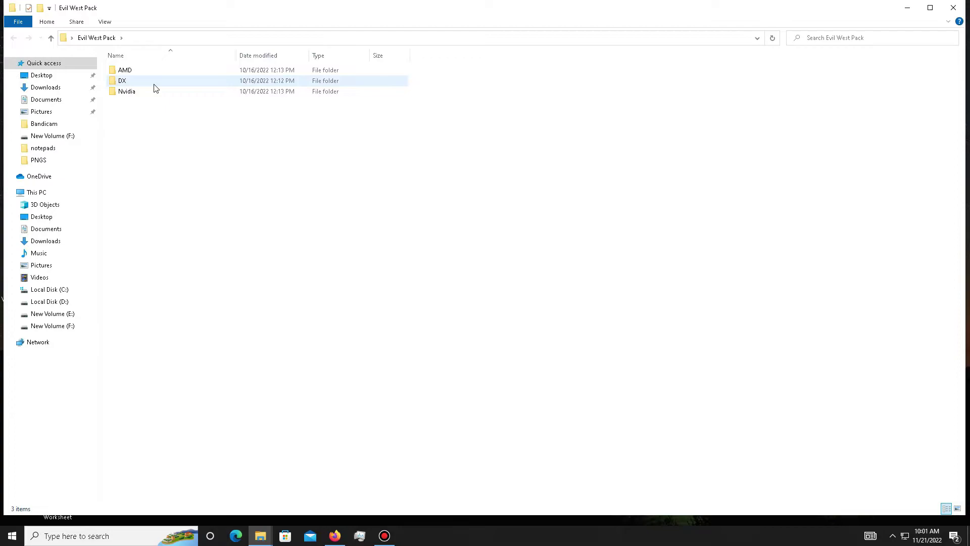
left_click(153, 89)
double_click(153, 88)
- Run the Directx 12 installer, accepting the license and skipping Bing Bar, then finish
left_click(150, 70)
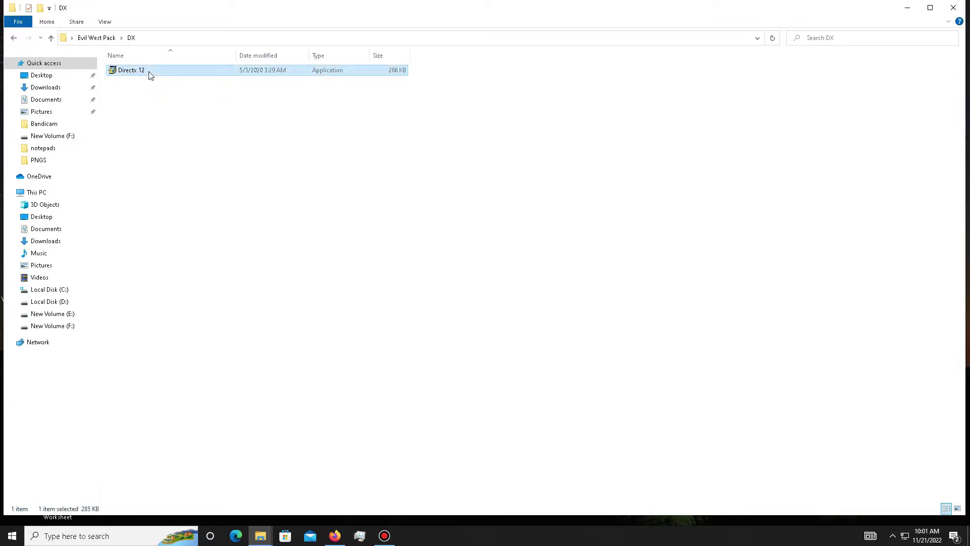
key("Return")
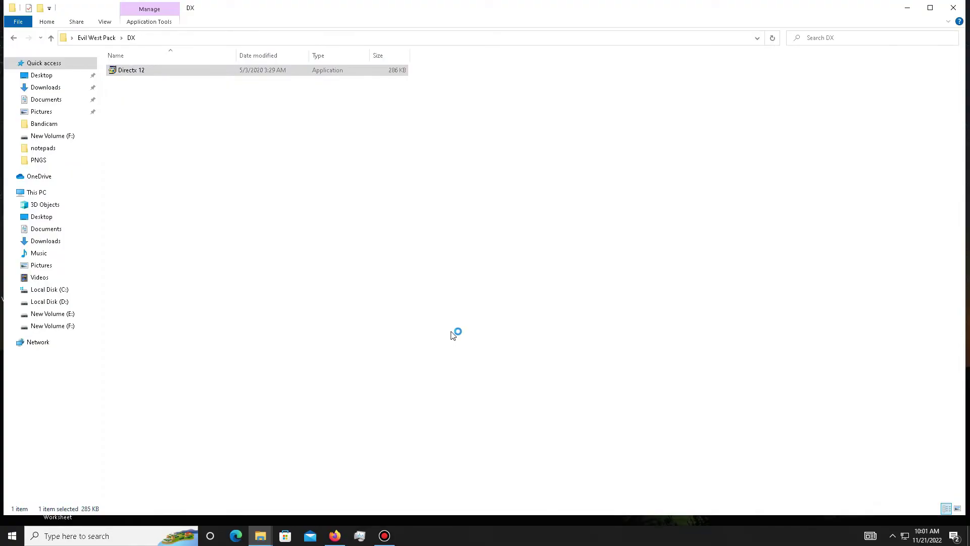
left_click(186, 225)
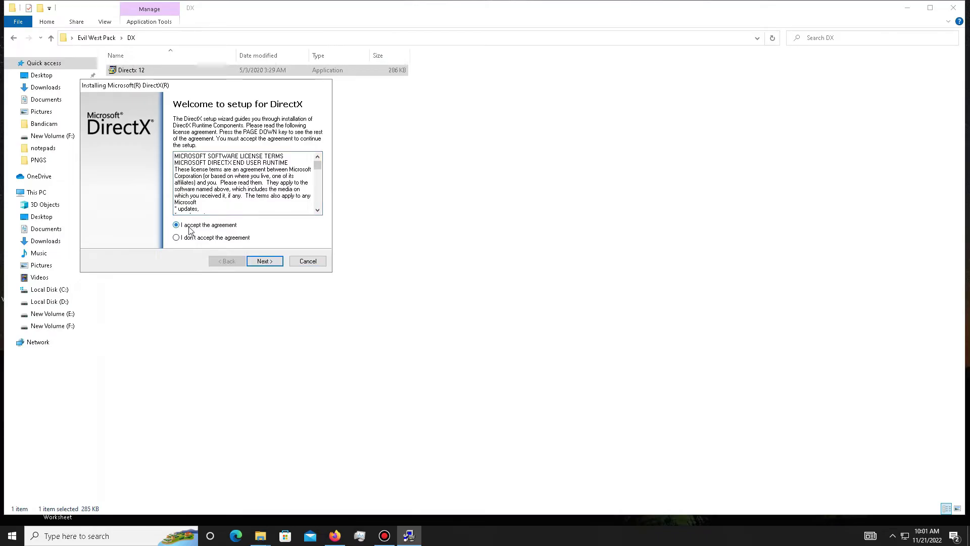
left_click(264, 261)
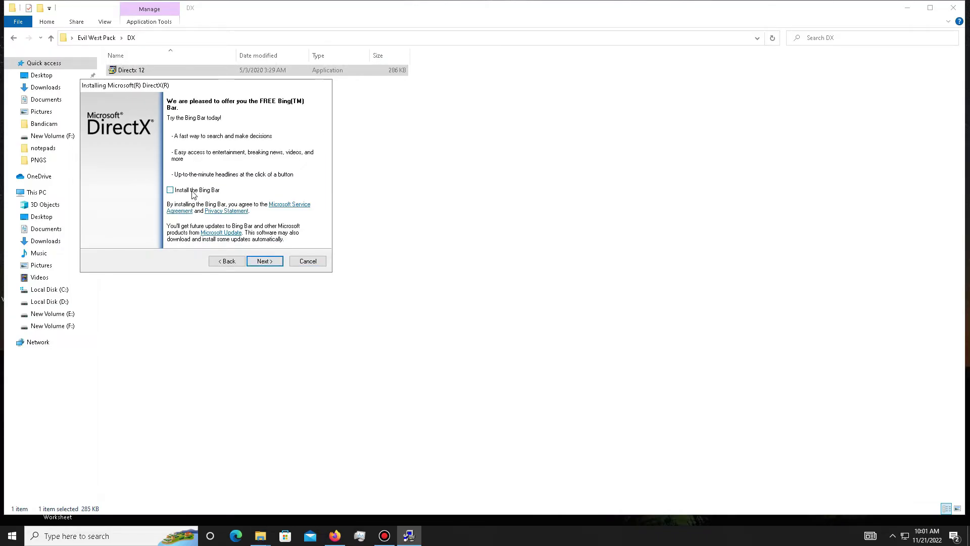
left_click(265, 262)
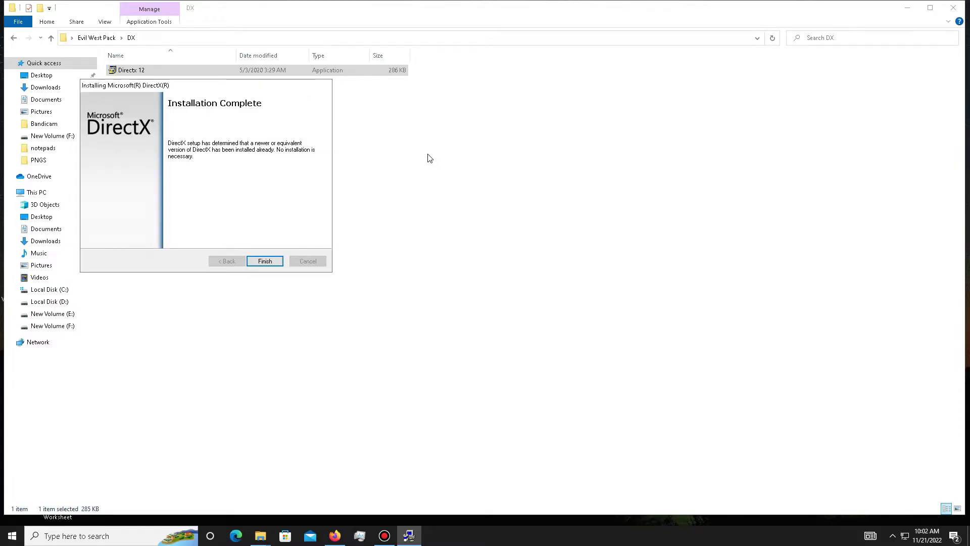
left_click_drag(262, 85, 471, 122)
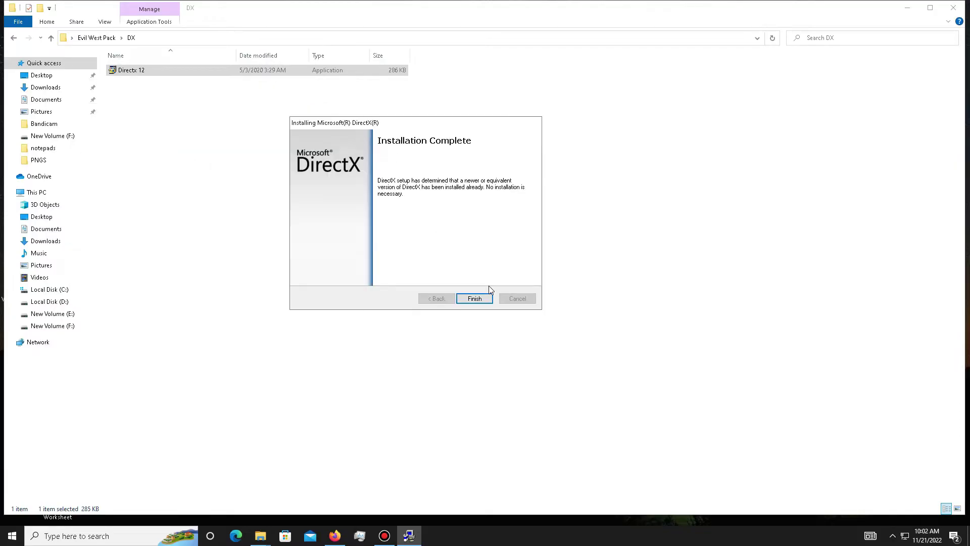
left_click(474, 298)
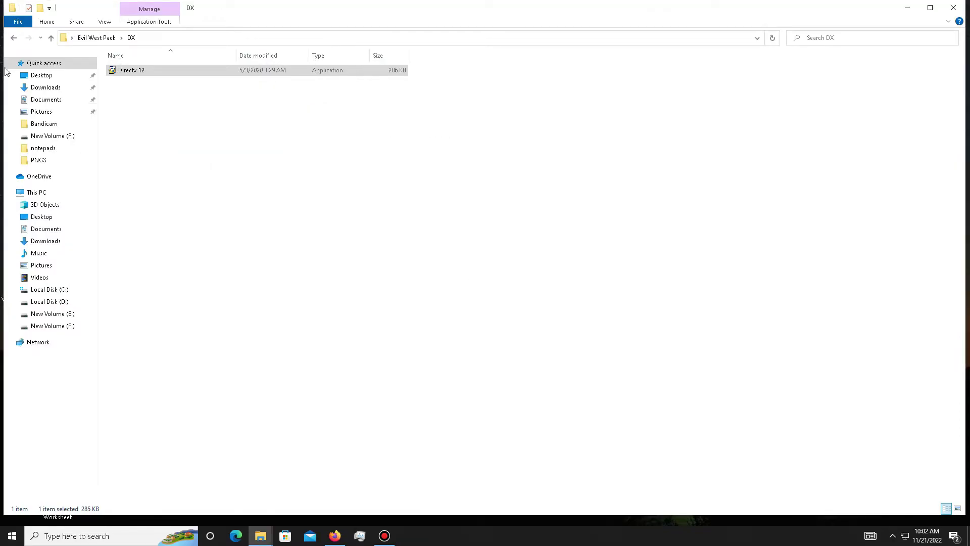
- Open the Nvidia folder and read the Nvidia.txt settings note in Notepad
left_click(14, 38)
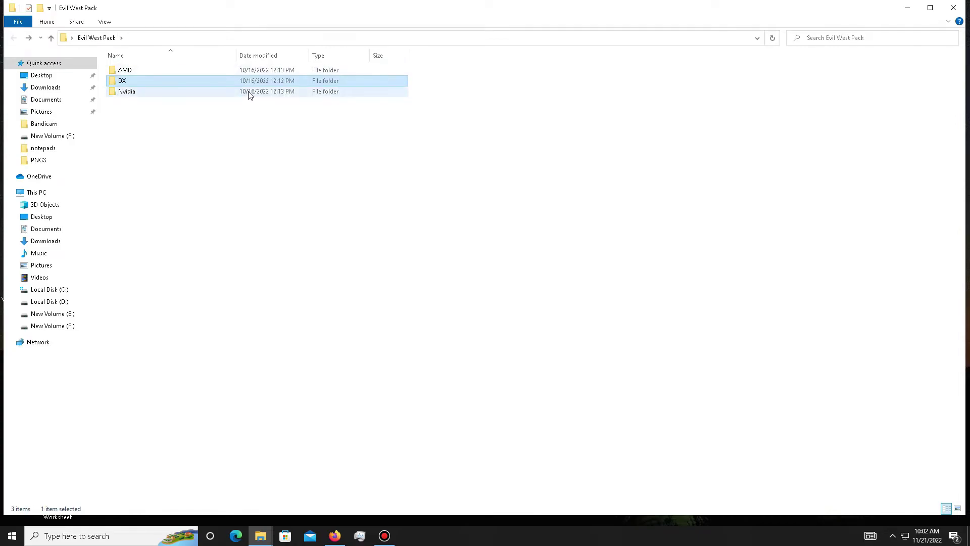
double_click(152, 92)
double_click(293, 83)
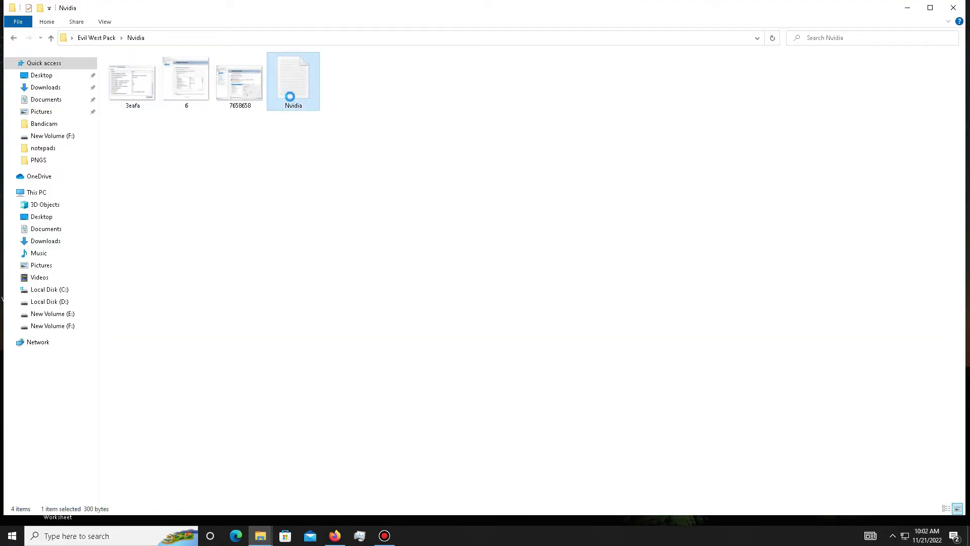
left_click_drag(305, 137, 125, 91)
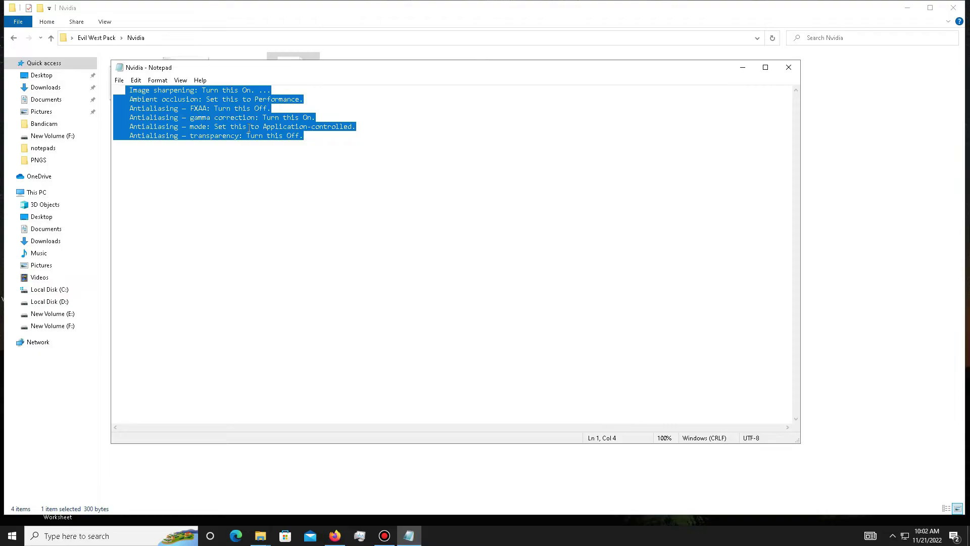
left_click(789, 67)
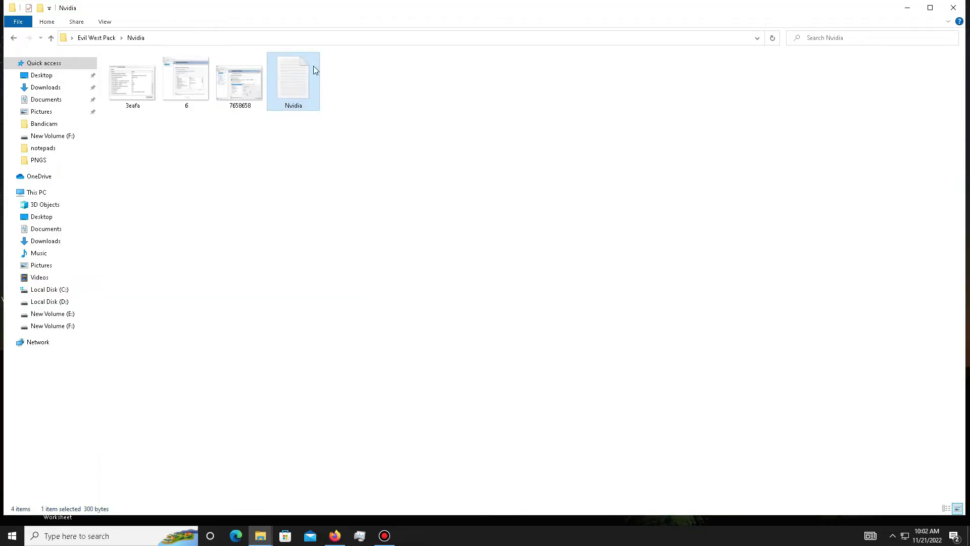
- View the Nvidia screenshots 3eafa, 6.jpg and 7658658 in the Photos viewer
double_click(129, 87)
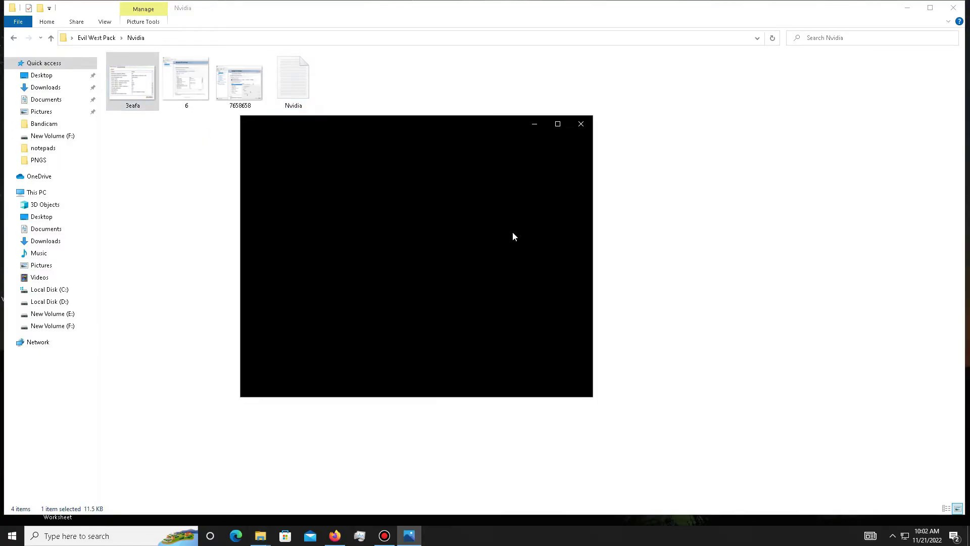
left_click(558, 124)
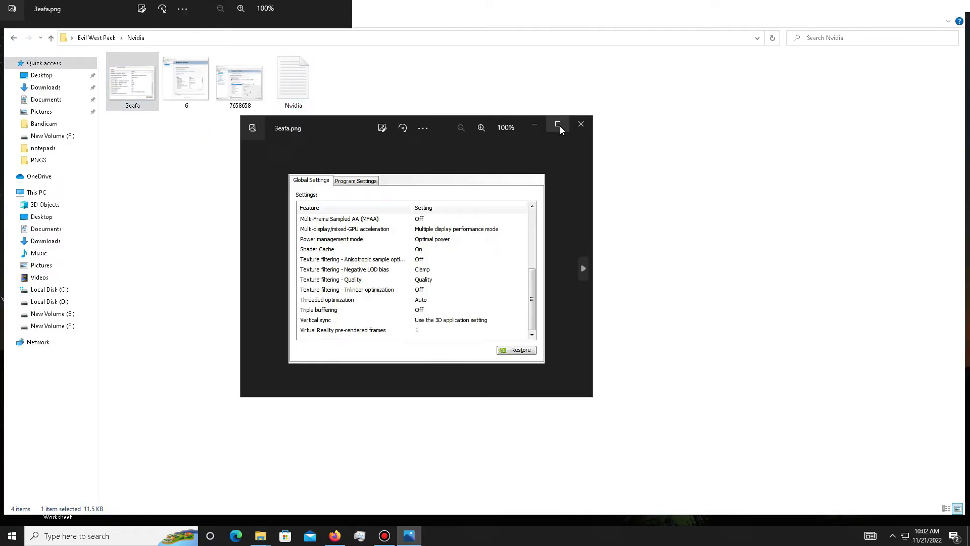
left_click(962, 276)
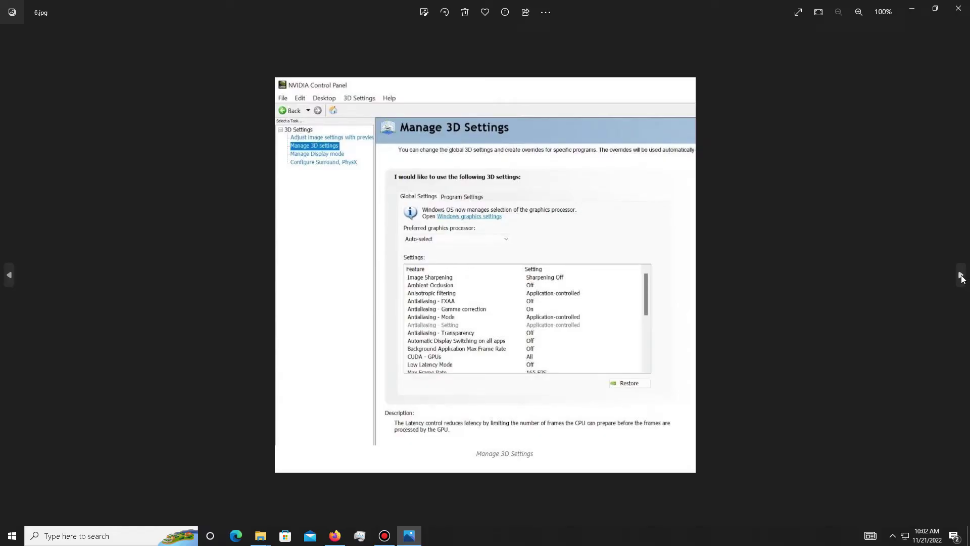
left_click(961, 275)
left_click(958, 11)
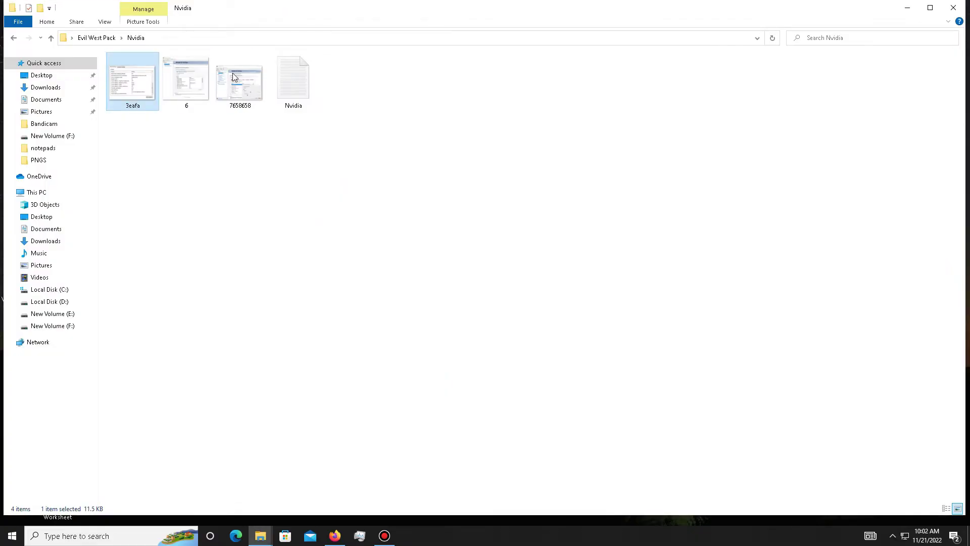
- Open the AMD folder and read the amd.txt settings note
left_click(13, 40)
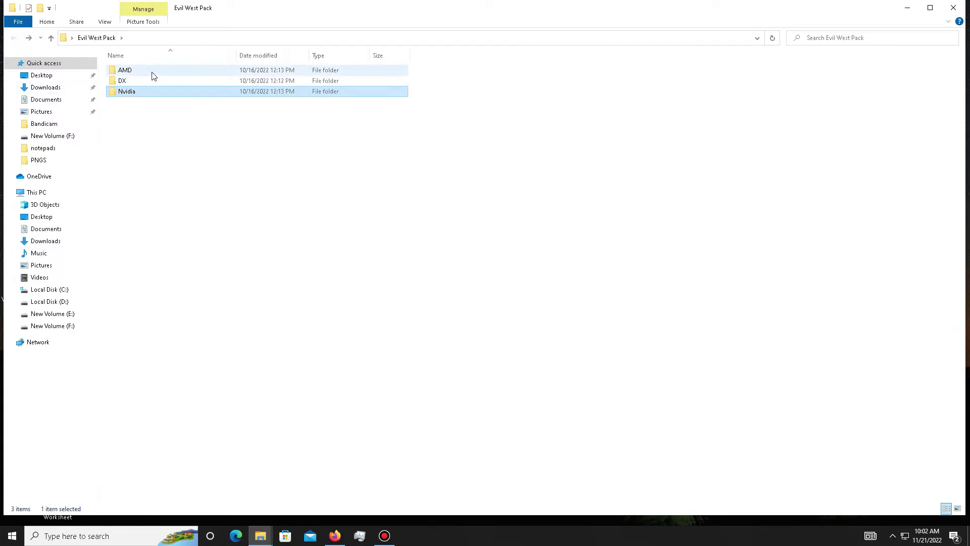
double_click(153, 71)
double_click(242, 96)
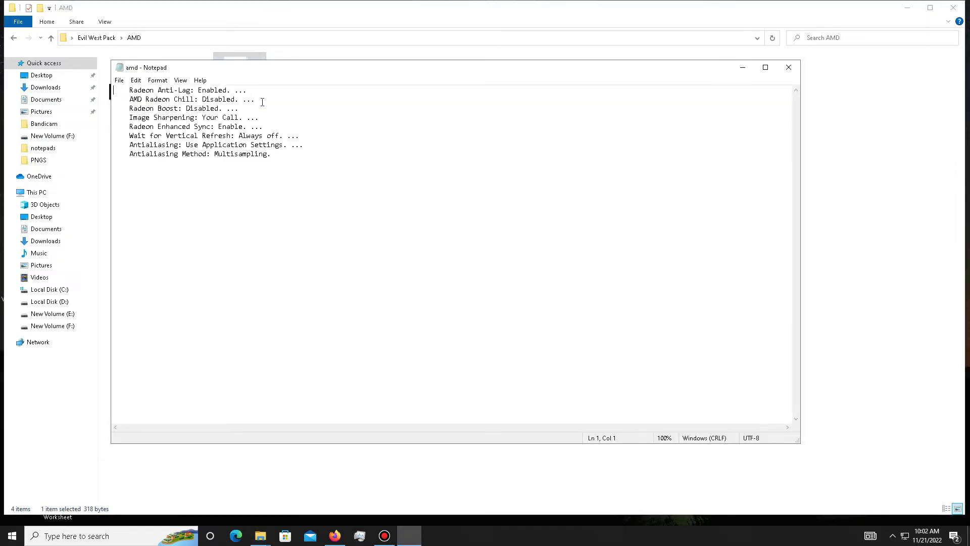
left_click_drag(272, 155, 114, 90)
left_click(788, 67)
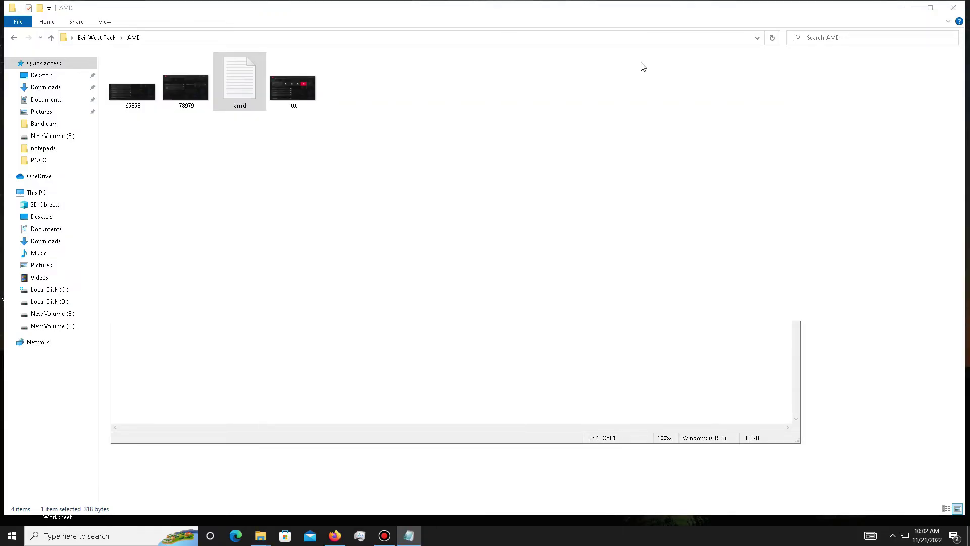
- View the AMD screenshots 65858 and ttt in the image viewer
left_click(133, 87)
key("Return")
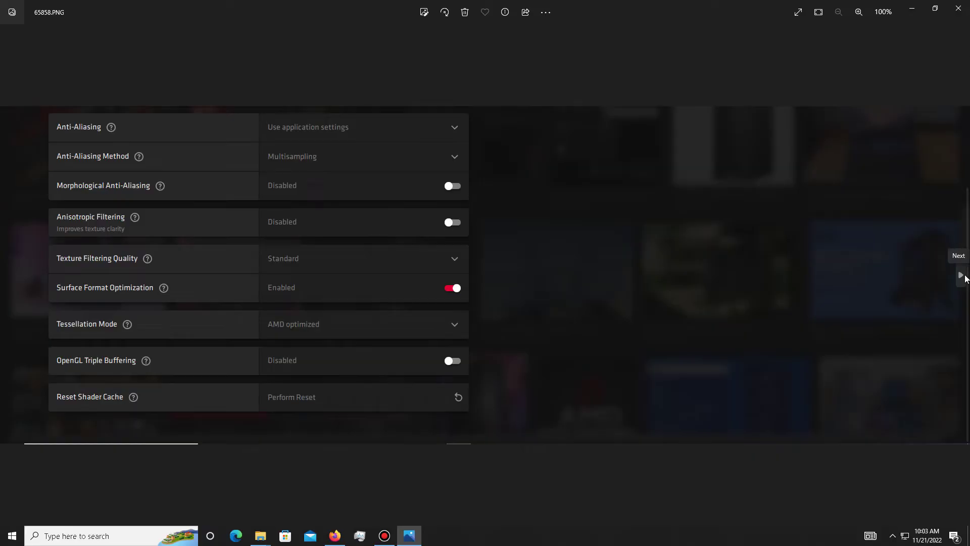
left_click(961, 274)
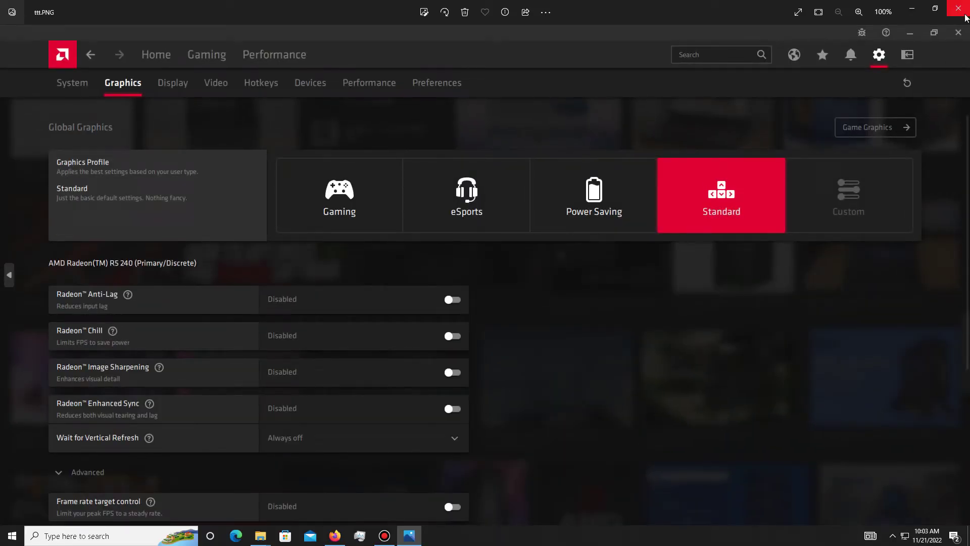
left_click(958, 9)
- Close File Explorer and refresh the desktop
left_click(14, 37)
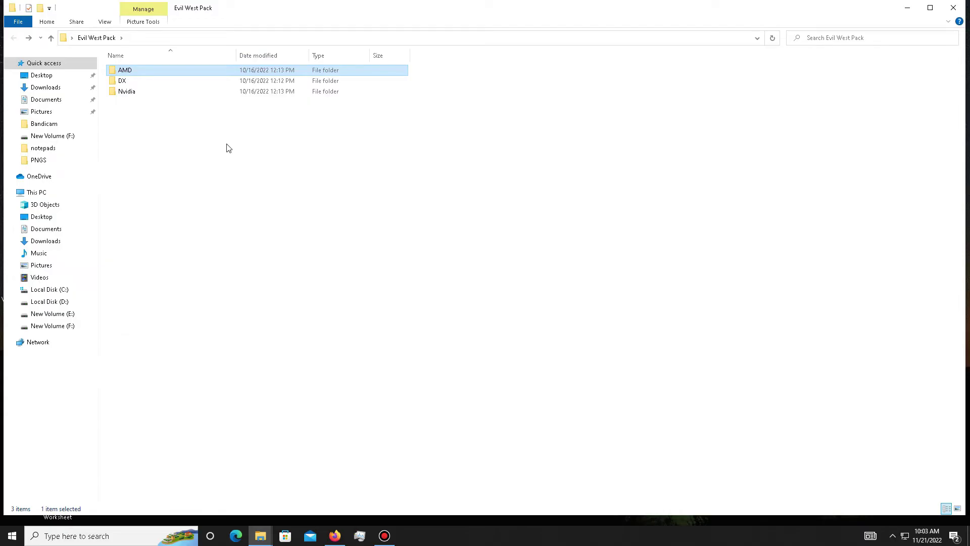
left_click(953, 8)
right_click(484, 190)
left_click(530, 233)
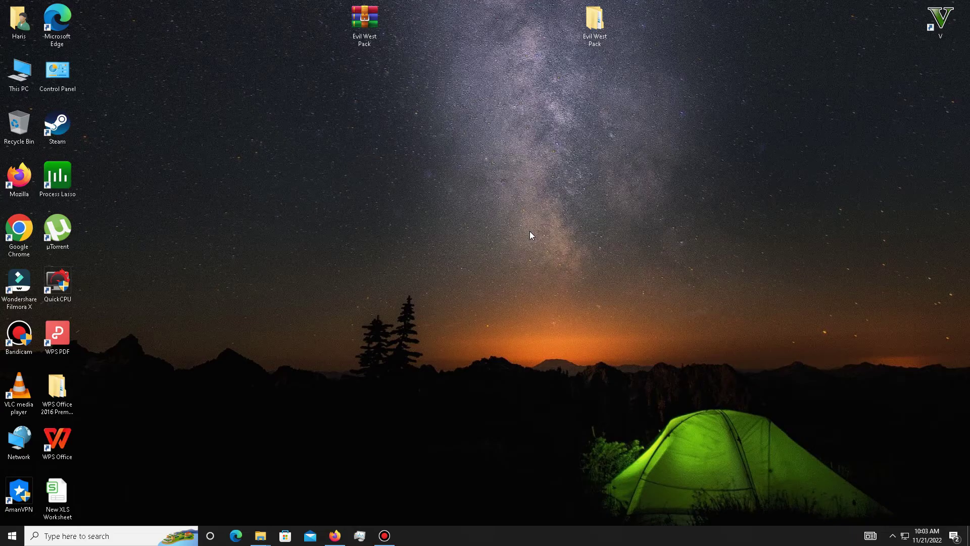
- Run 'prefetch' from the Win+R Run dialog to open the prefetch folder
key("super+r")
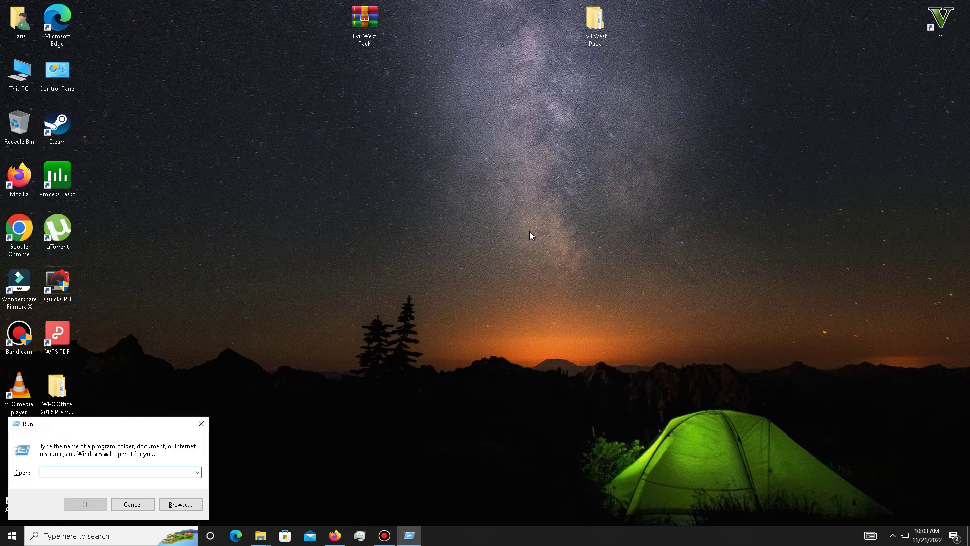
type("prefe")
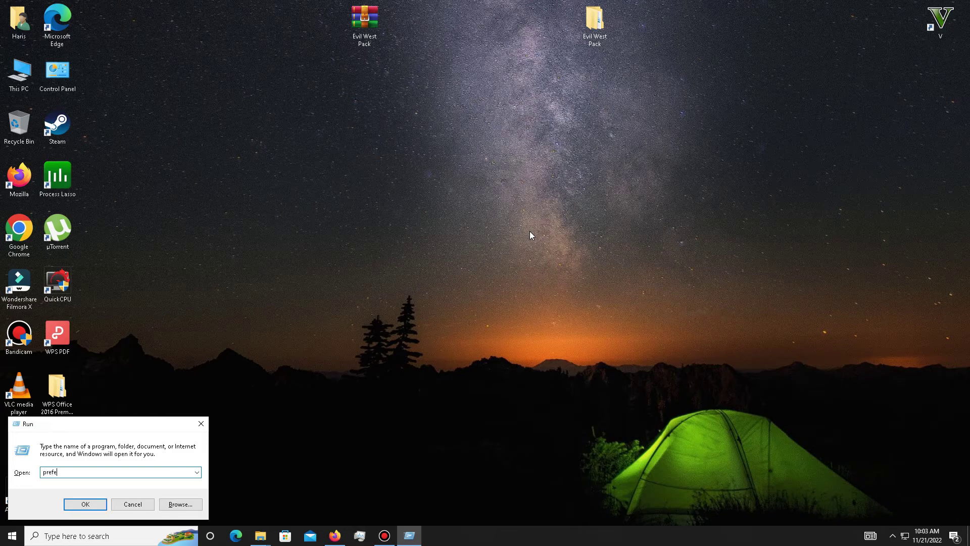
type("tch")
key("Return")
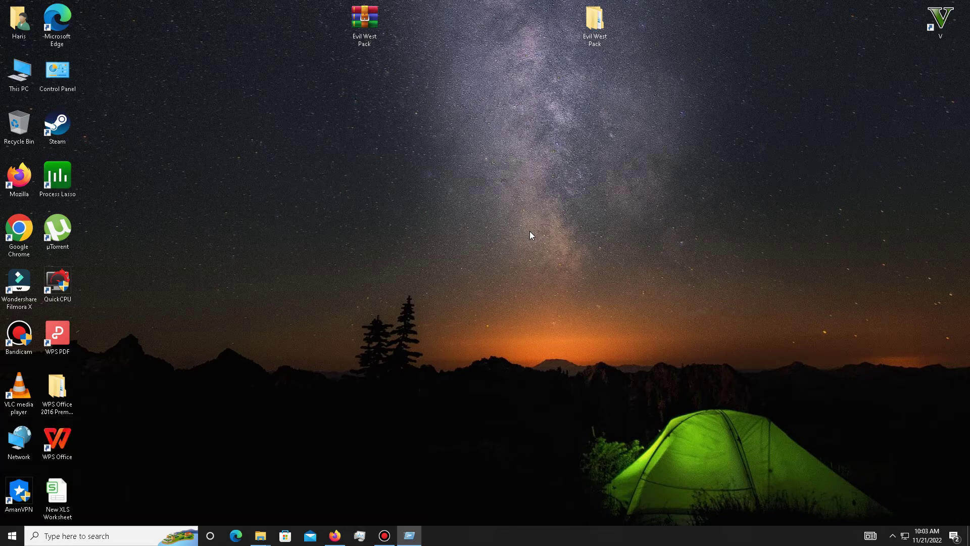